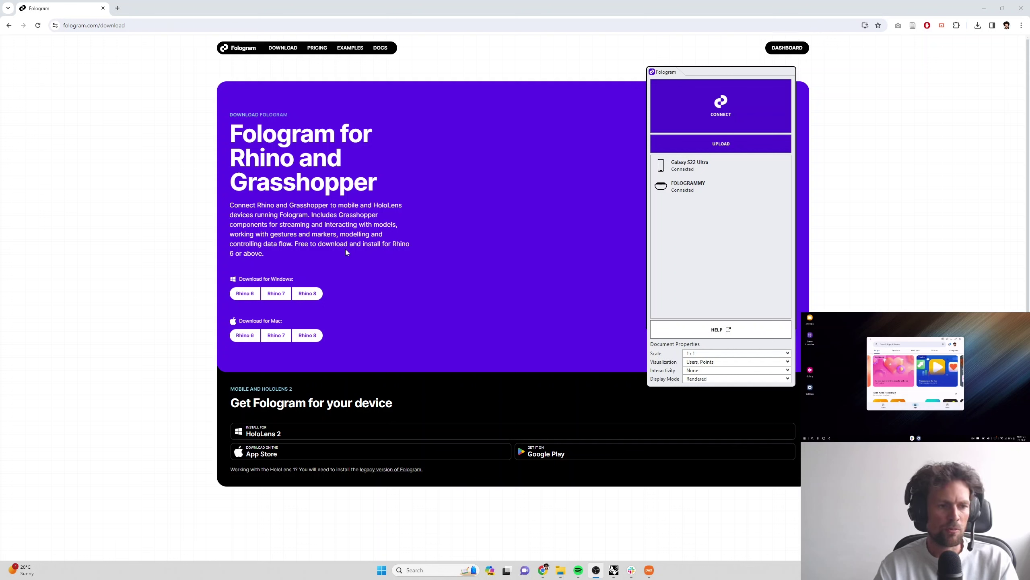
Download the Rhino 8 Windows Fologram plugin, launch its .rhi installer, then cancel the wizard
{"action": "left_click", "coordinate": [307, 293]}
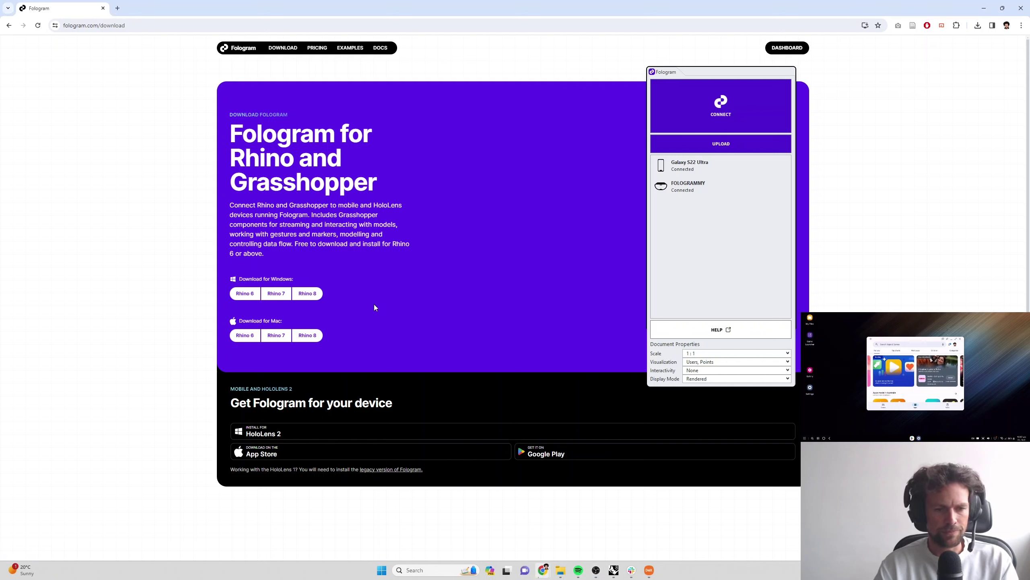
{"action": "left_click", "coordinate": [977, 25]}
{"action": "left_click", "coordinate": [901, 112]}
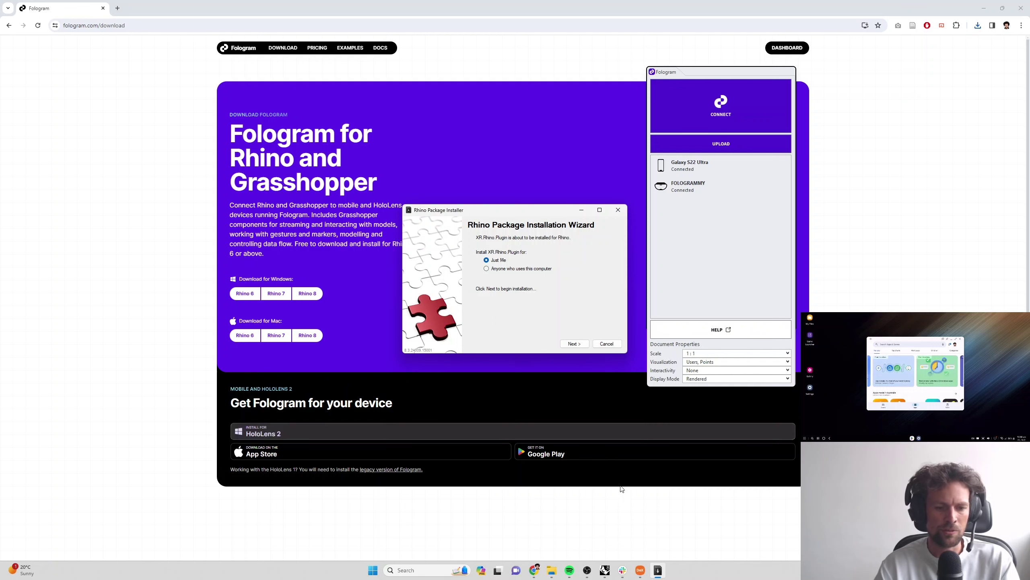
{"action": "mouse_move", "coordinate": [609, 557]}
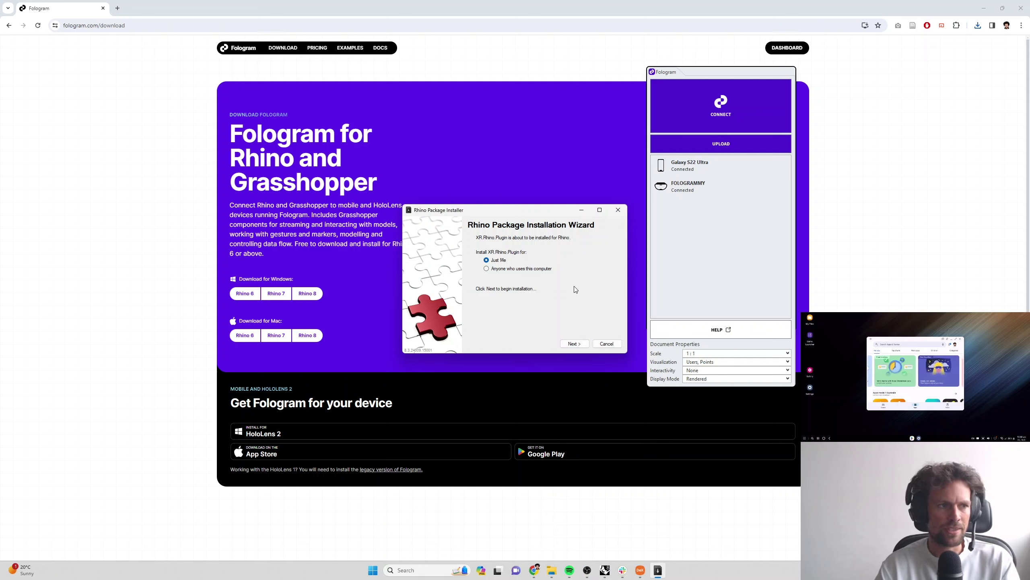
{"action": "left_click", "coordinate": [607, 344]}
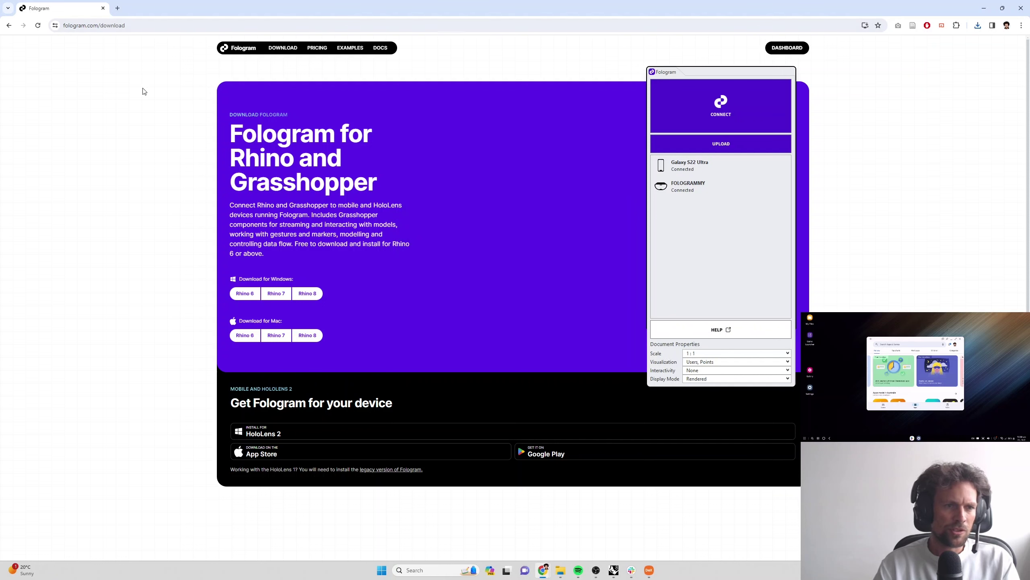
Open the Fologram for Rhino docs page and expand 'Unable to load plugin' and 'Plugin ID Already In Use'
{"action": "left_click", "coordinate": [117, 8]}
{"action": "type", "text": "docs"}
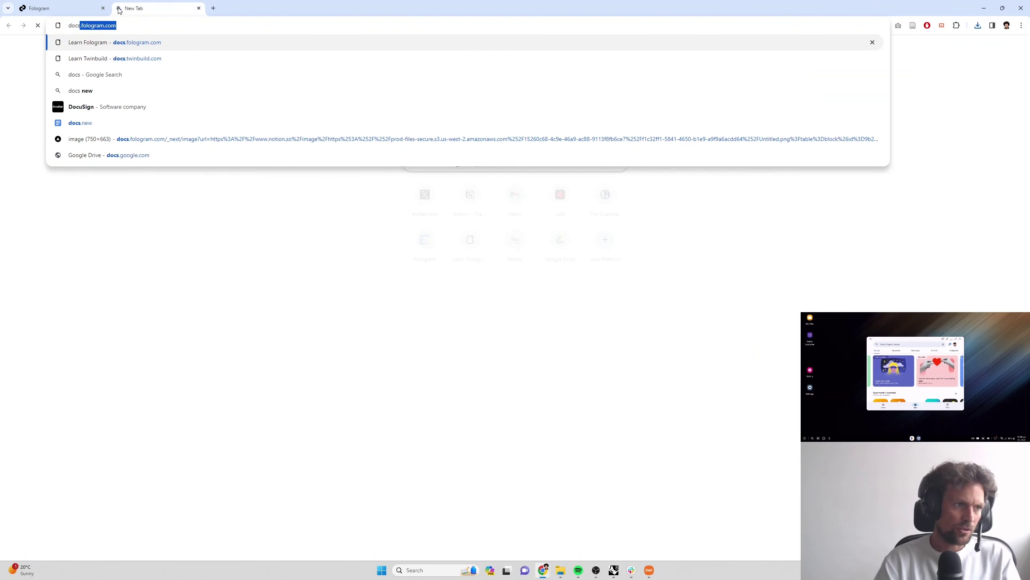
{"action": "key", "text": "Return"}
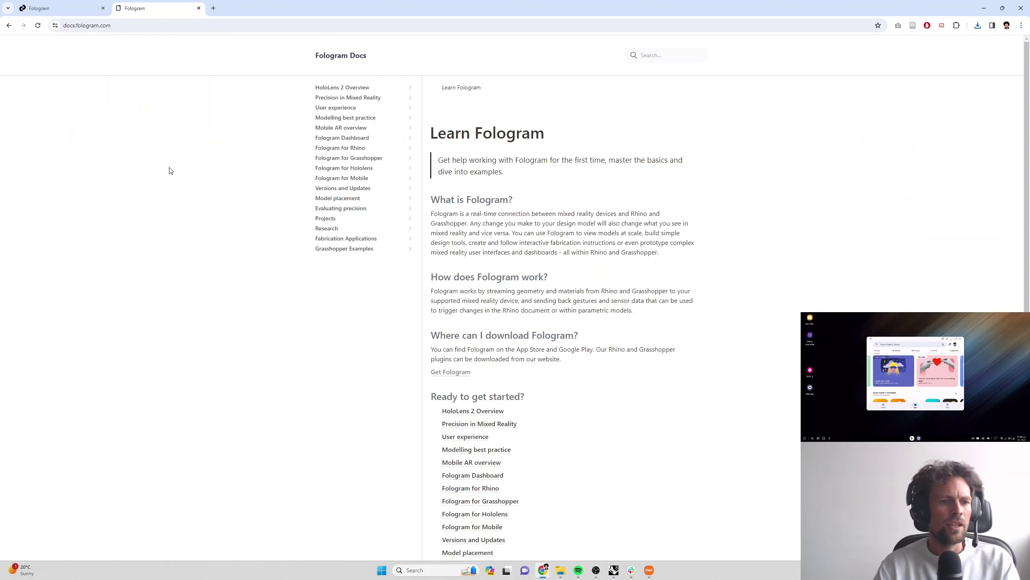
{"action": "left_click", "coordinate": [351, 146]}
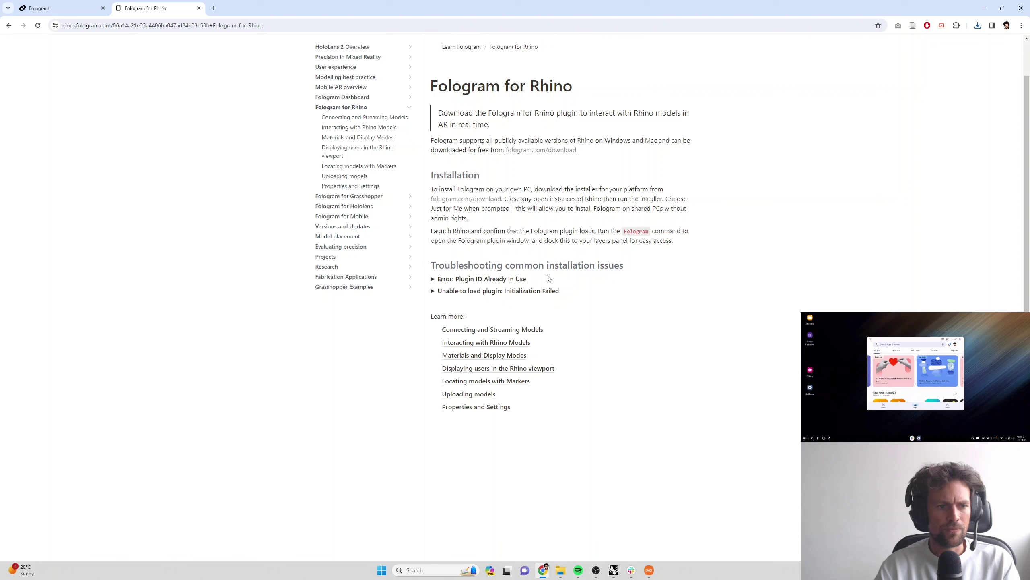
{"action": "left_click", "coordinate": [433, 292]}
{"action": "left_click", "coordinate": [432, 279]}
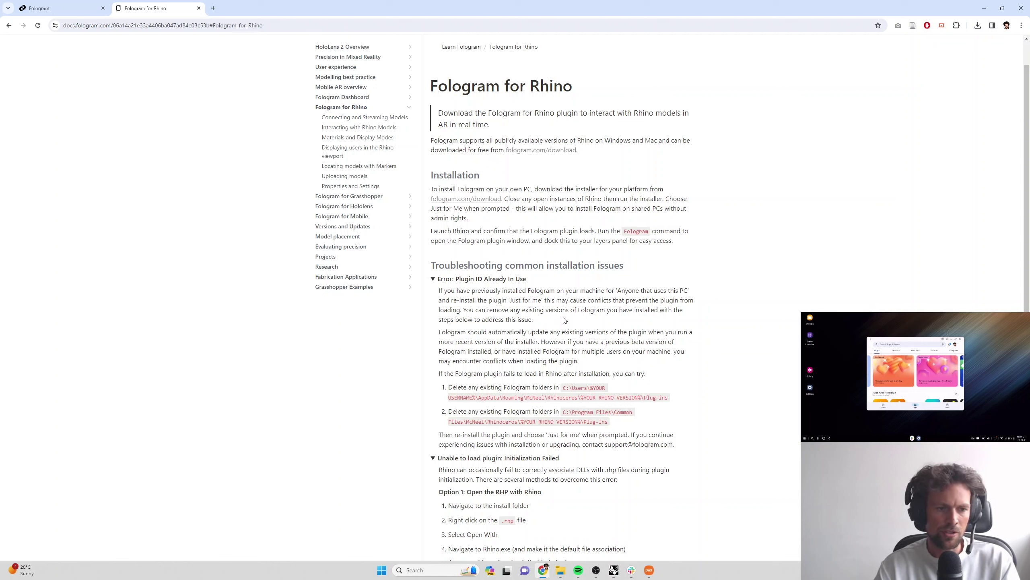
Close the Fologram for Rhino docs tab to return to the download page
{"action": "left_click", "coordinate": [198, 8]}
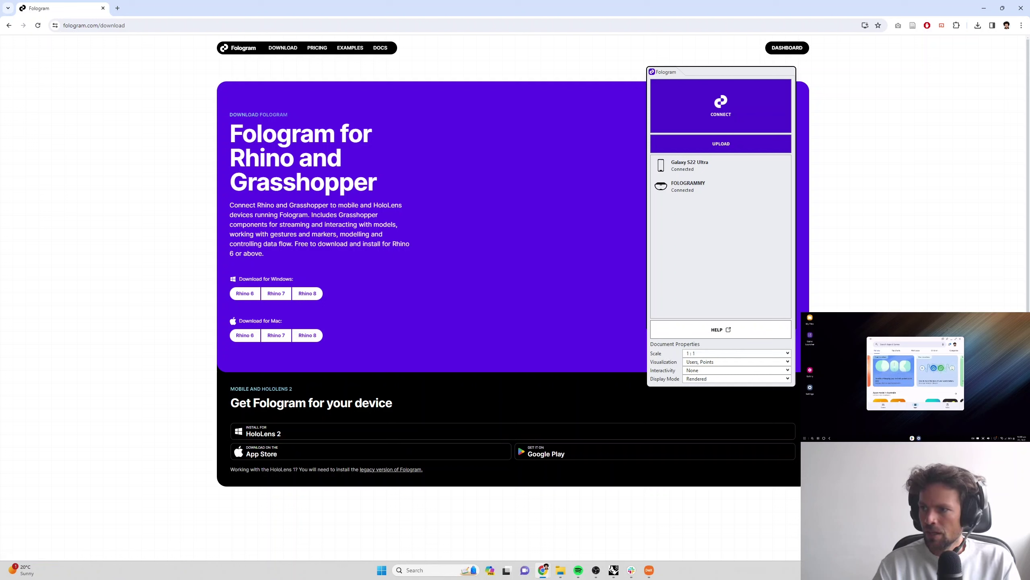
On the mirrored phone, search Google Play for fologram and install the Fologram app
{"action": "left_click", "coordinate": [881, 319]}
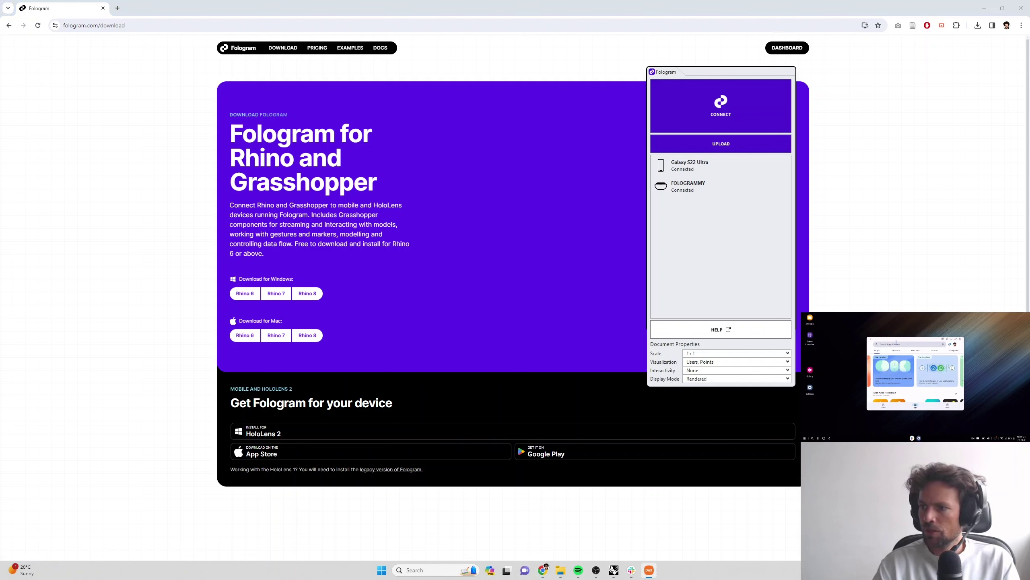
{"action": "left_click", "coordinate": [894, 343]}
{"action": "type", "text": "fologram"}
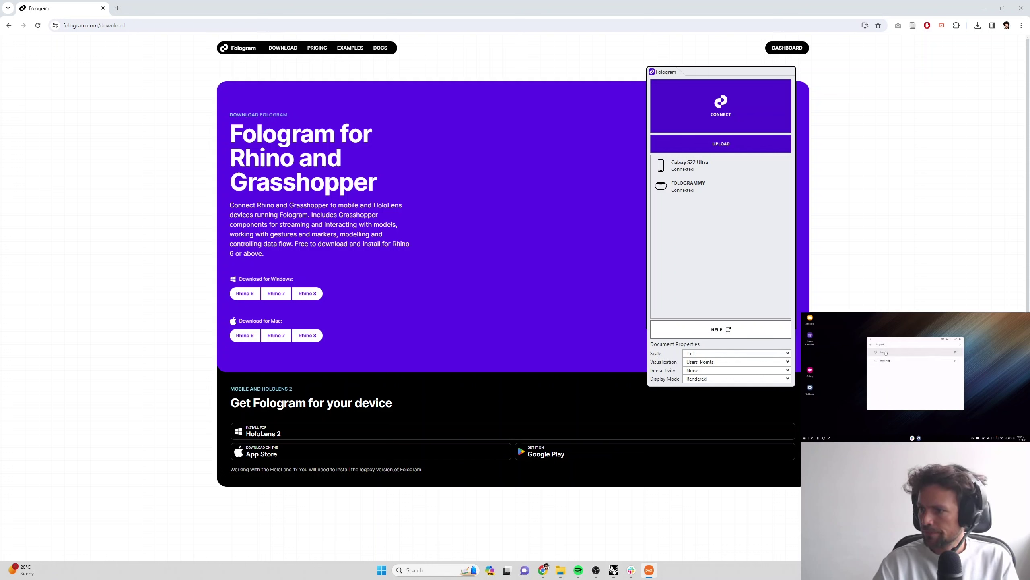
{"action": "left_click", "coordinate": [886, 352]}
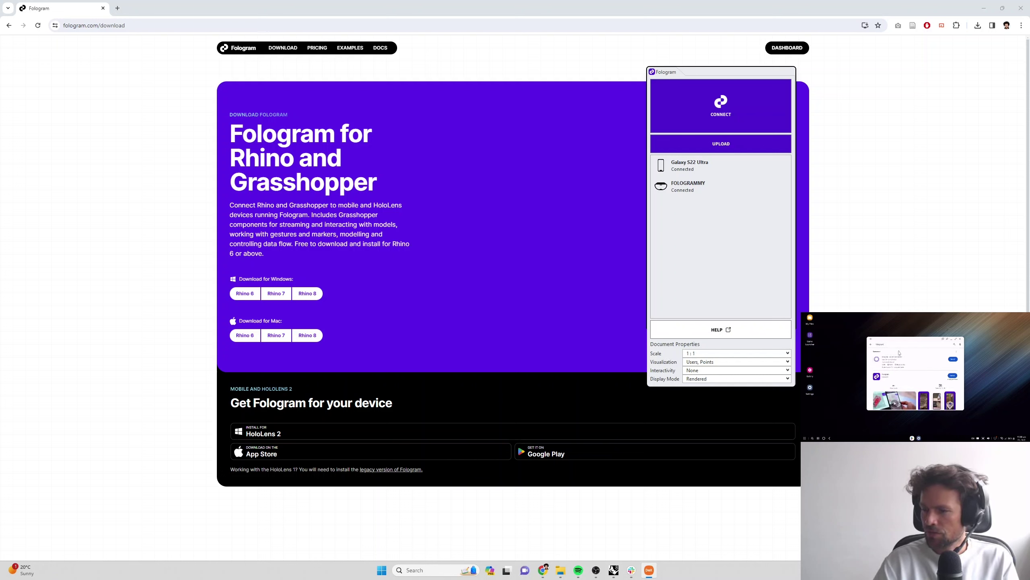
{"action": "left_click", "coordinate": [954, 376]}
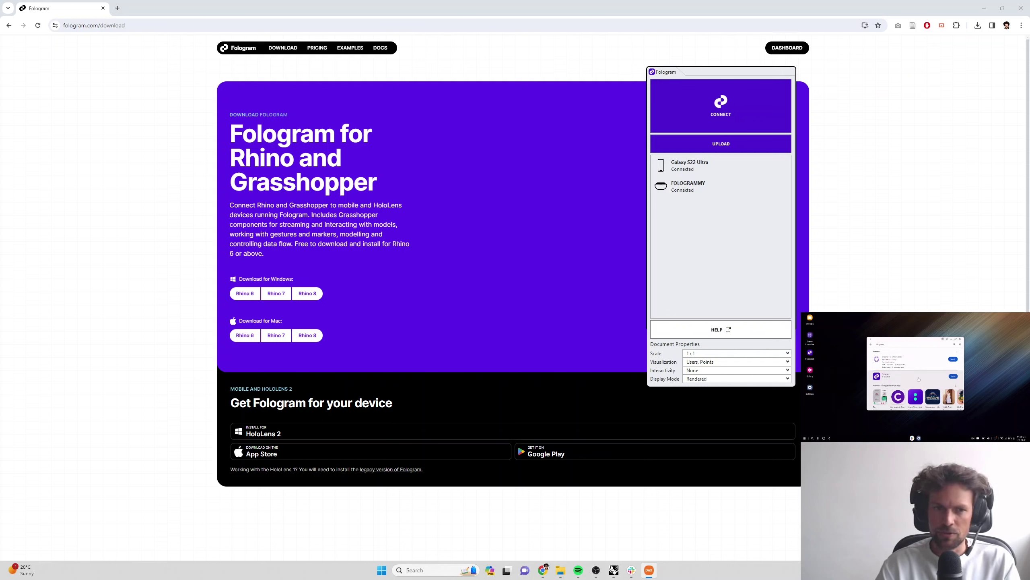
Load app.fologram.com in a new tab and bring up the Fologram Dashboard sign-in page
{"action": "left_click", "coordinate": [117, 8]}
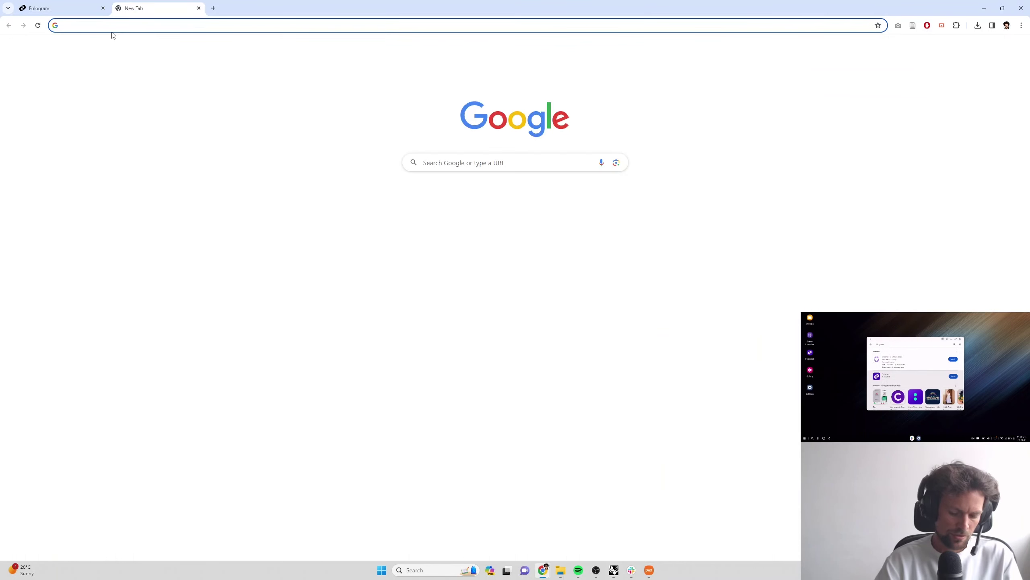
{"action": "type", "text": "app.fologra"}
{"action": "key", "text": "Return"}
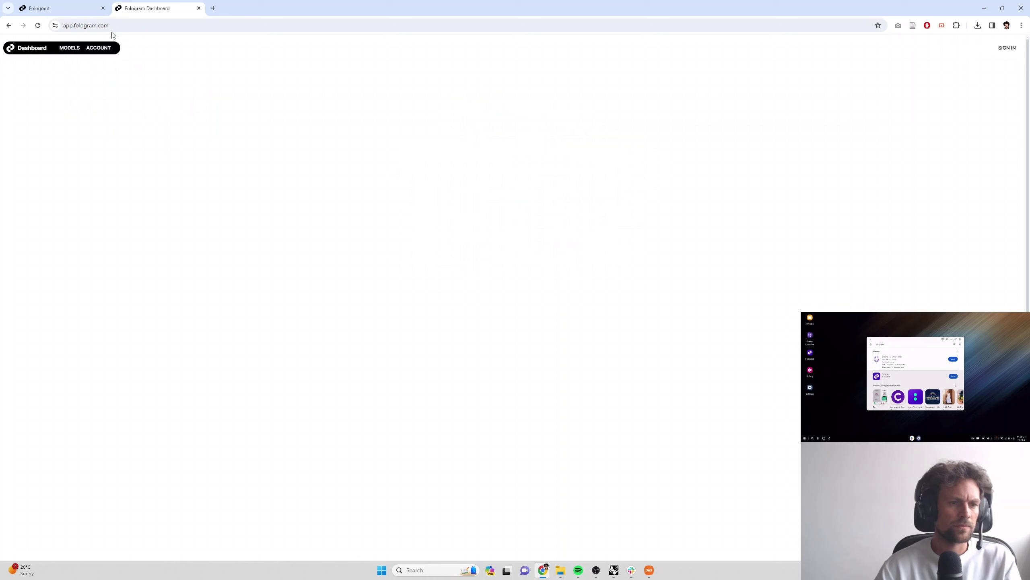
{"action": "left_click", "coordinate": [1005, 48]}
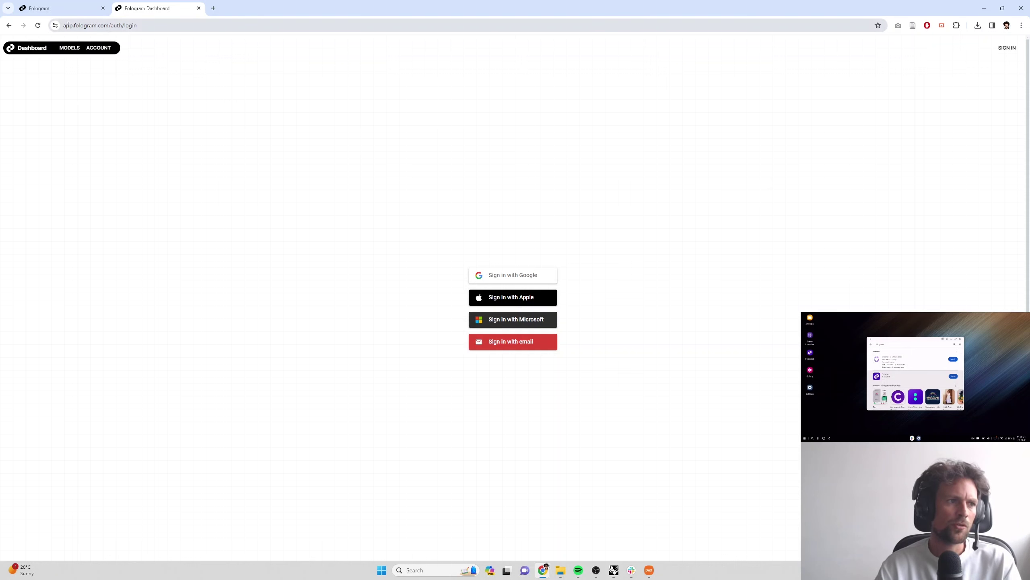
{"action": "left_click_drag", "start_coordinate": [65, 26], "coordinate": [244, 27]}
{"action": "key", "text": "ctrl+shift+Tab"}
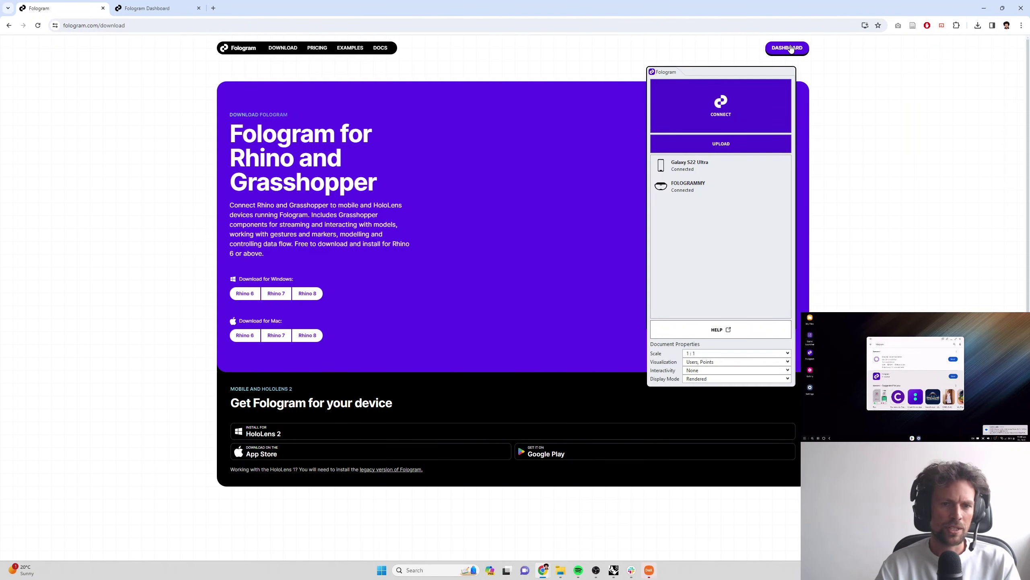
{"action": "left_click", "coordinate": [163, 12]}
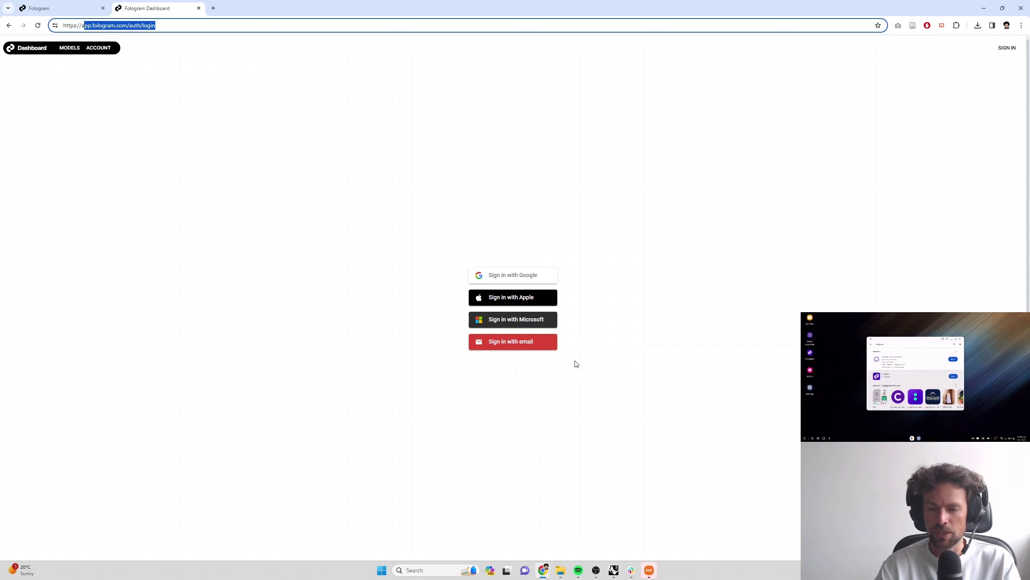
Sign in to the Fologram Dashboard with a Google account
{"action": "left_click", "coordinate": [511, 280]}
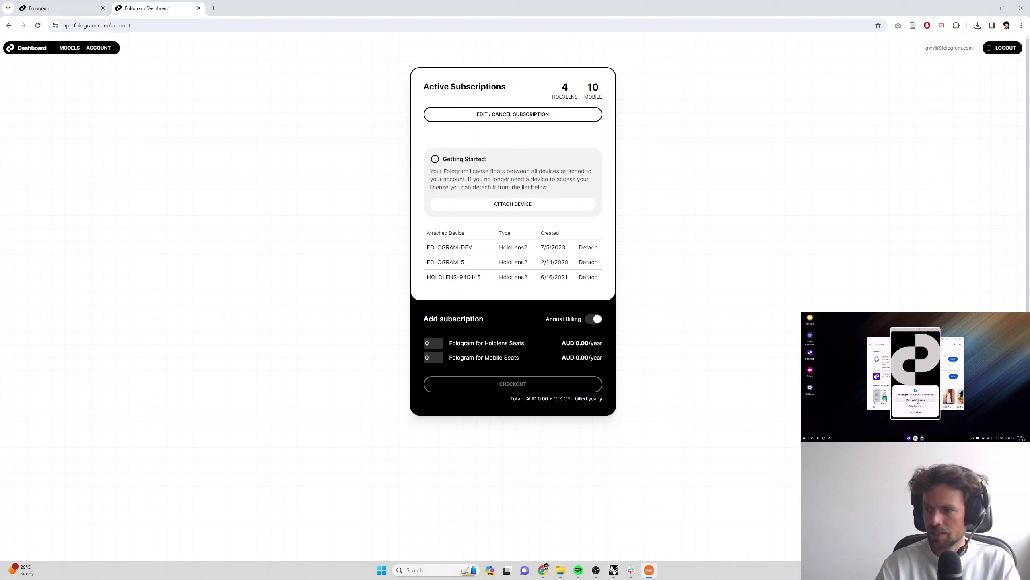
On the phone, allow Fologram's permission 'While using the app' and sign in
{"action": "left_click", "coordinate": [918, 402]}
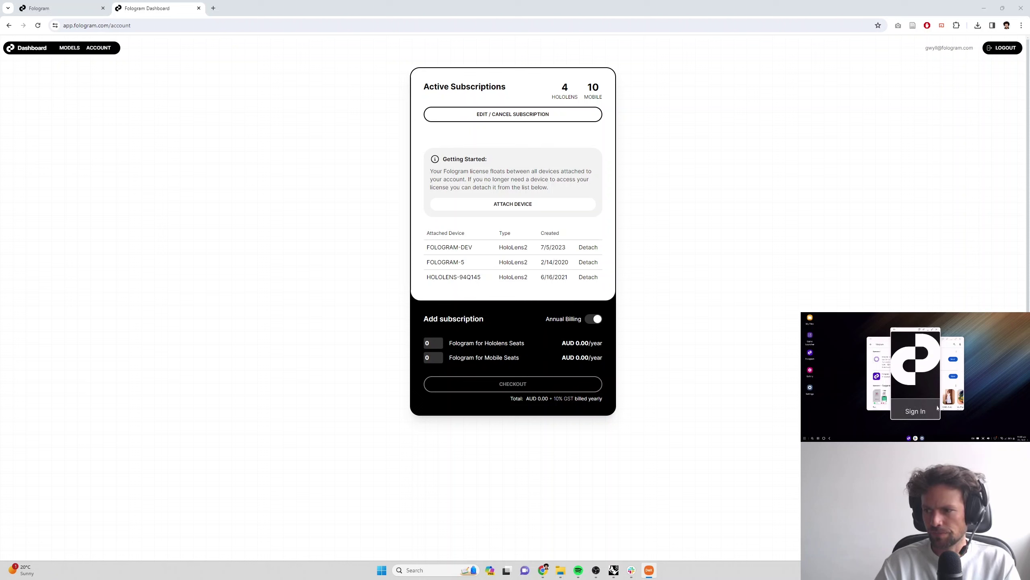
{"action": "left_click", "coordinate": [921, 411]}
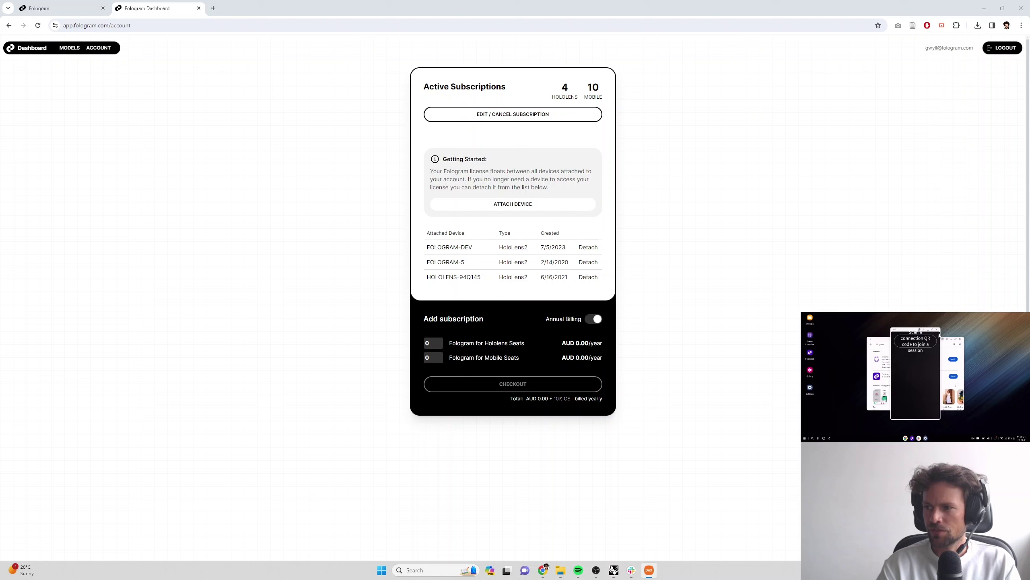
Close the phone's Fologram and Play Store windows, then choose ATTACH DEVICE on the account page
{"action": "left_click", "coordinate": [937, 329]}
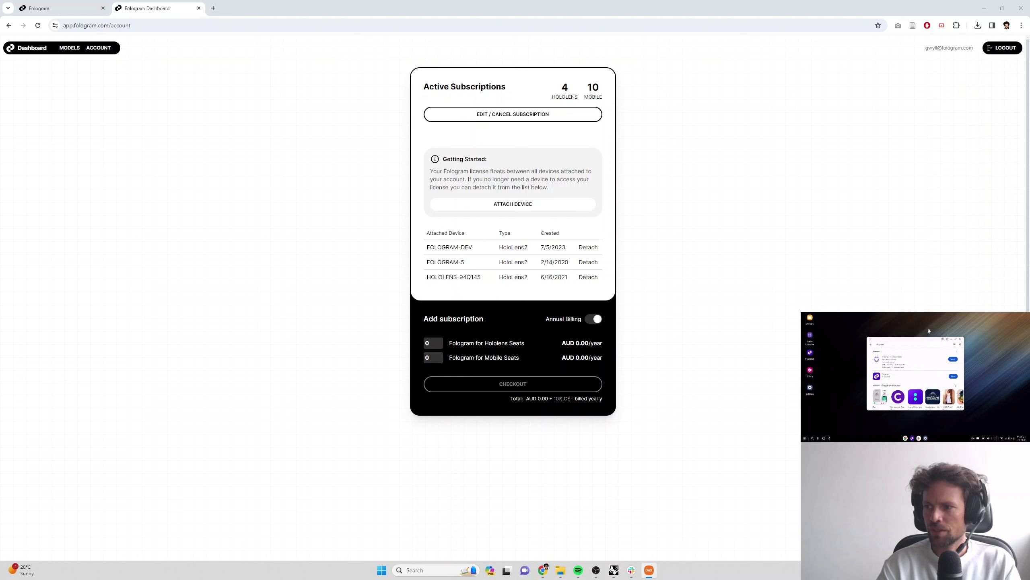
{"action": "left_click", "coordinate": [961, 341]}
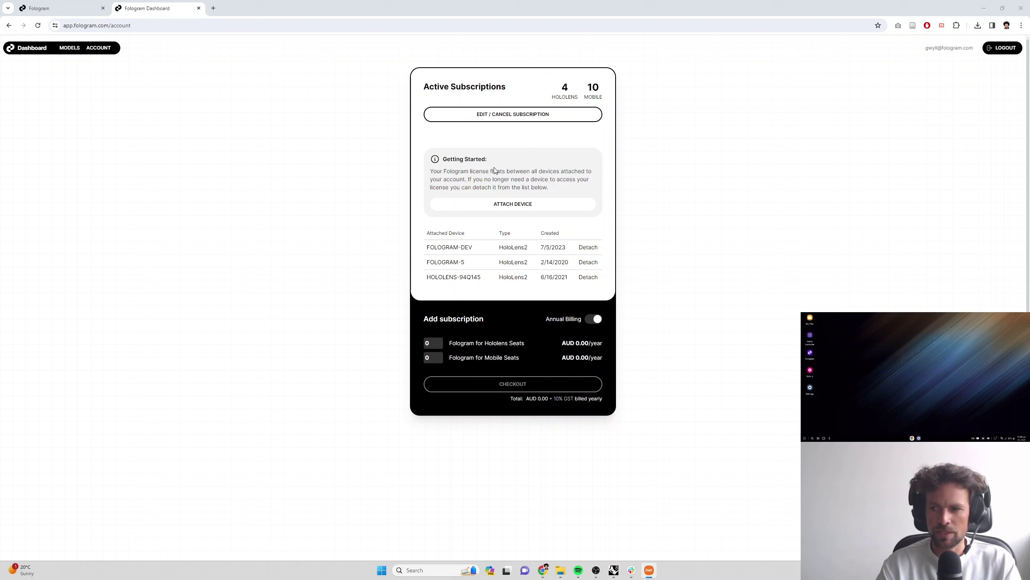
{"action": "left_click", "coordinate": [498, 206]}
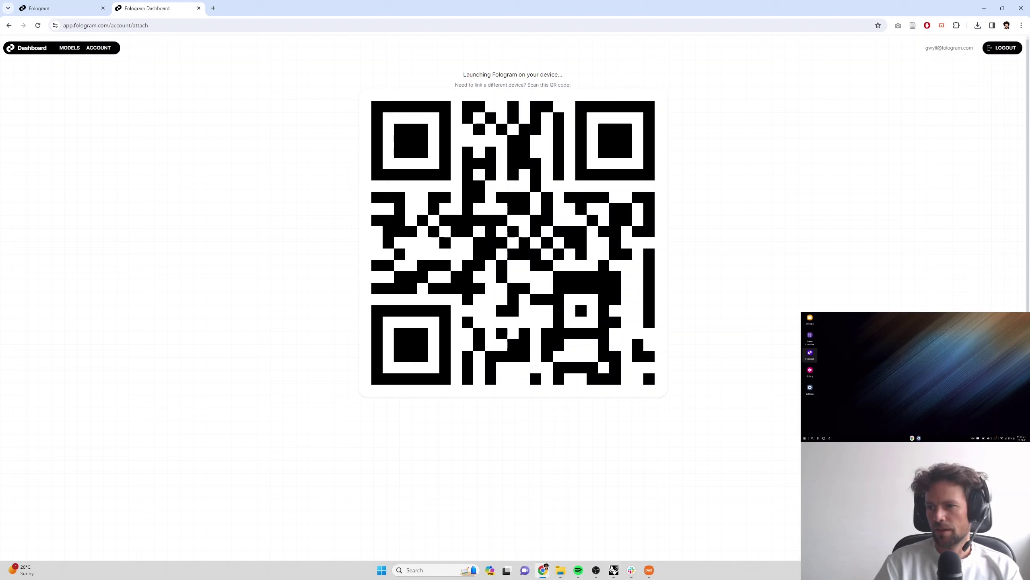
Launch the Fologram app from the phone's DeX desktop
{"action": "left_click", "coordinate": [813, 353]}
{"action": "double_click", "coordinate": [813, 354]}
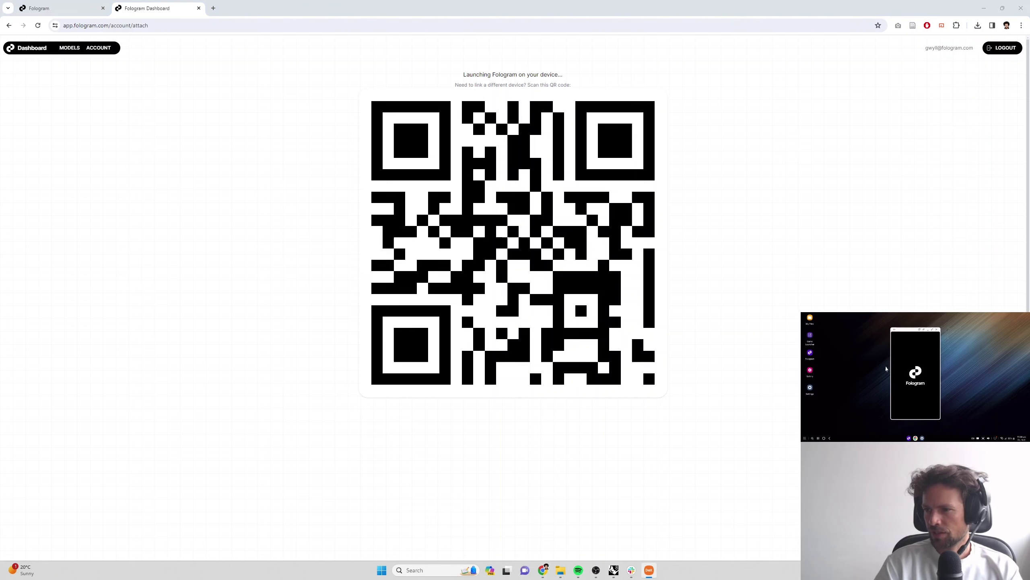